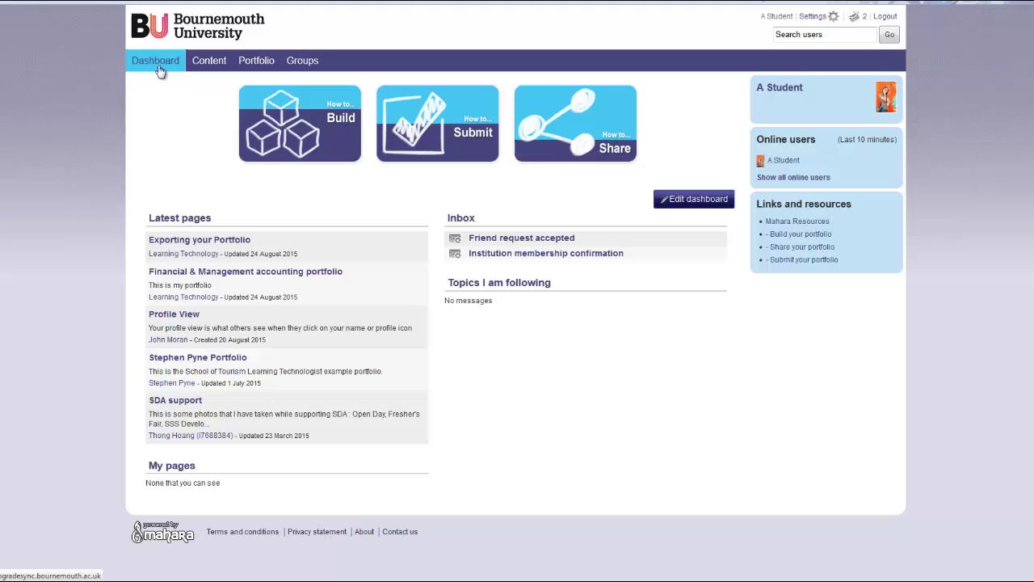
# - Create a new portfolio page titled "Task 1: Self-evaluation and self-awareness" with no description and save it
pyautogui.click(255, 64)
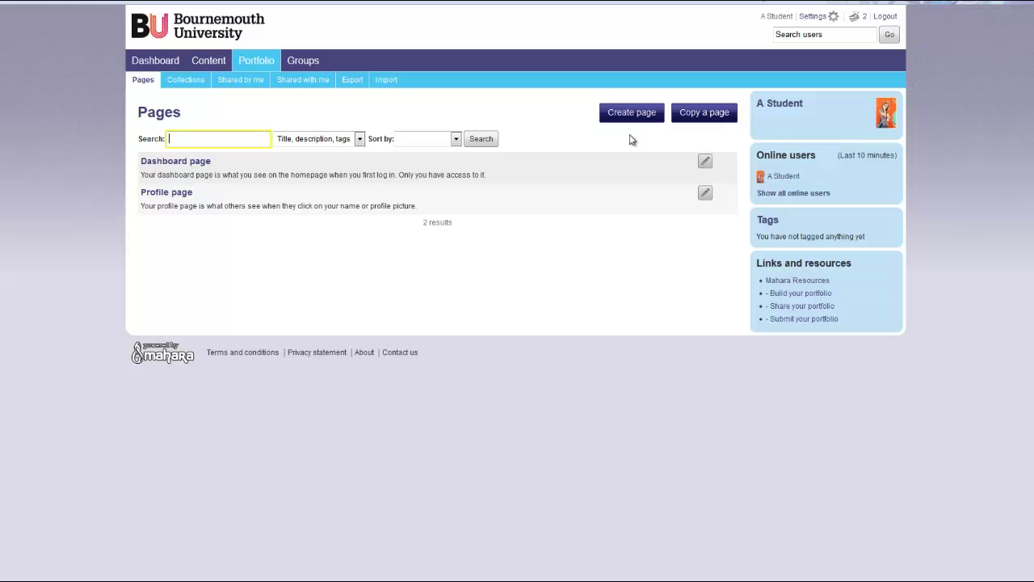
pyautogui.click(632, 113)
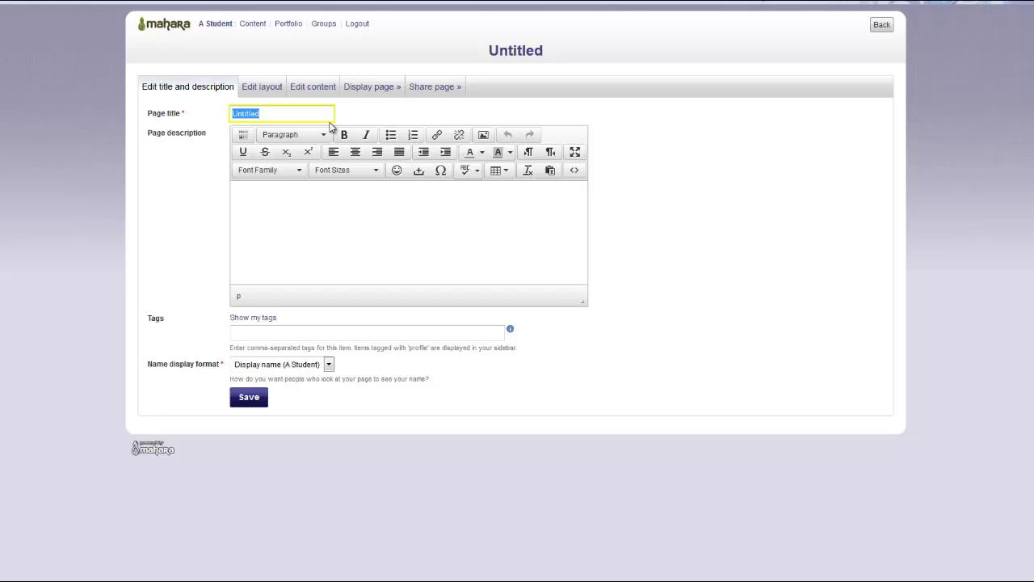
pyautogui.click(250, 113)
pyautogui.doubleClick(238, 113)
pyautogui.write('ta')
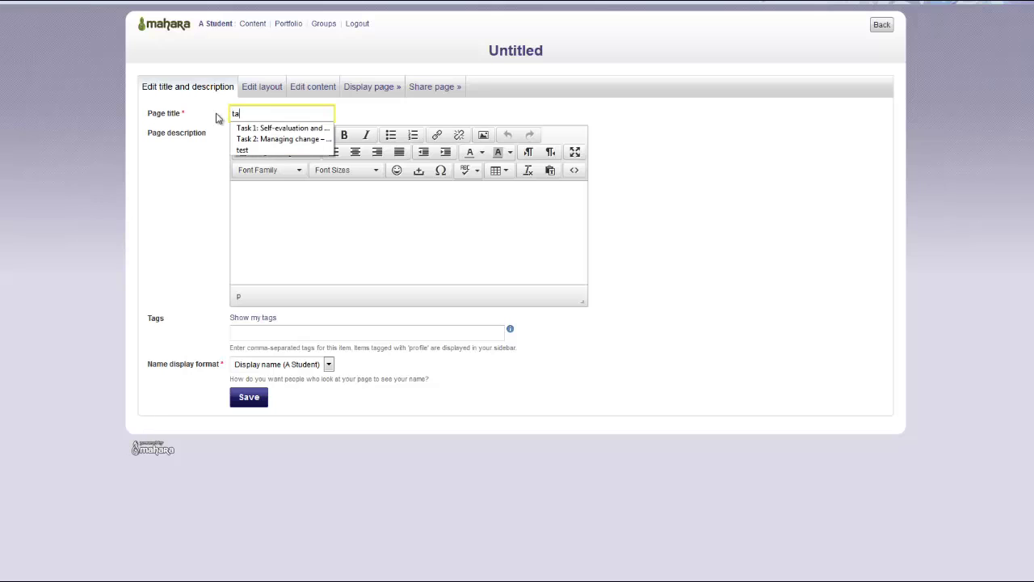
pyautogui.press('Down')
pyautogui.press('Return')
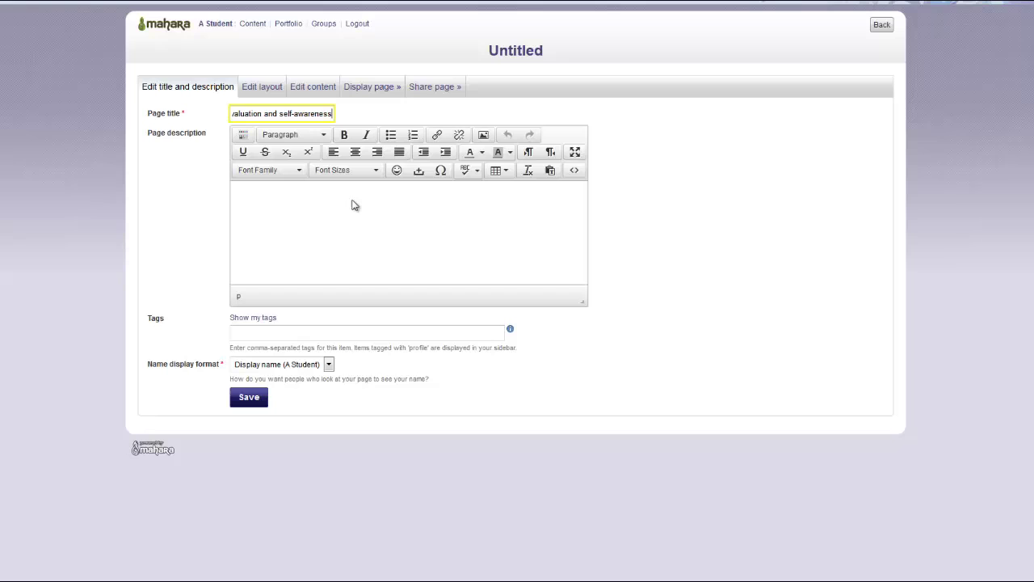
pyautogui.click(288, 215)
pyautogui.click(250, 397)
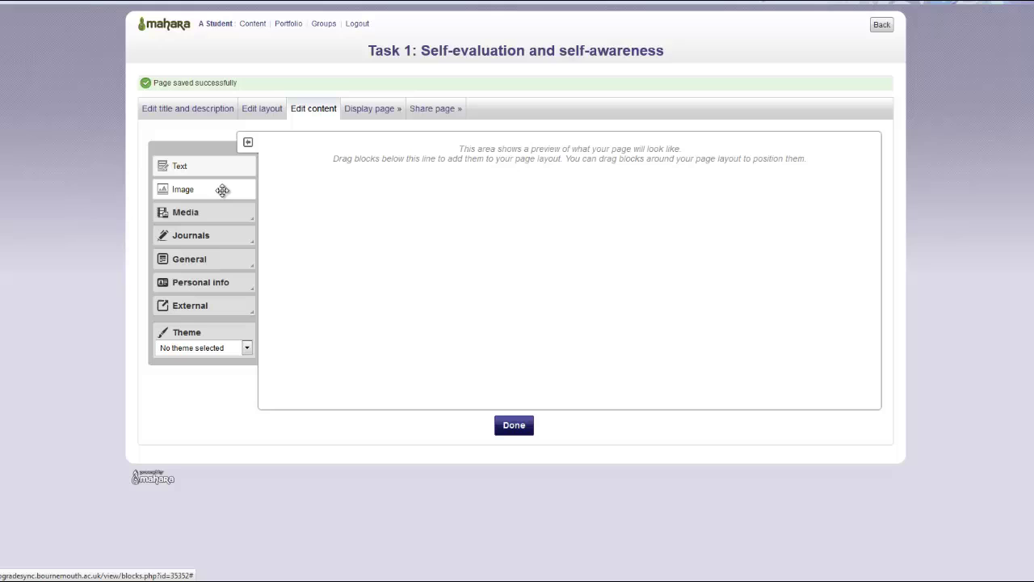
# - Add a Text block to the first column of the page and set its block title to "Reflection"
pyautogui.click(215, 264)
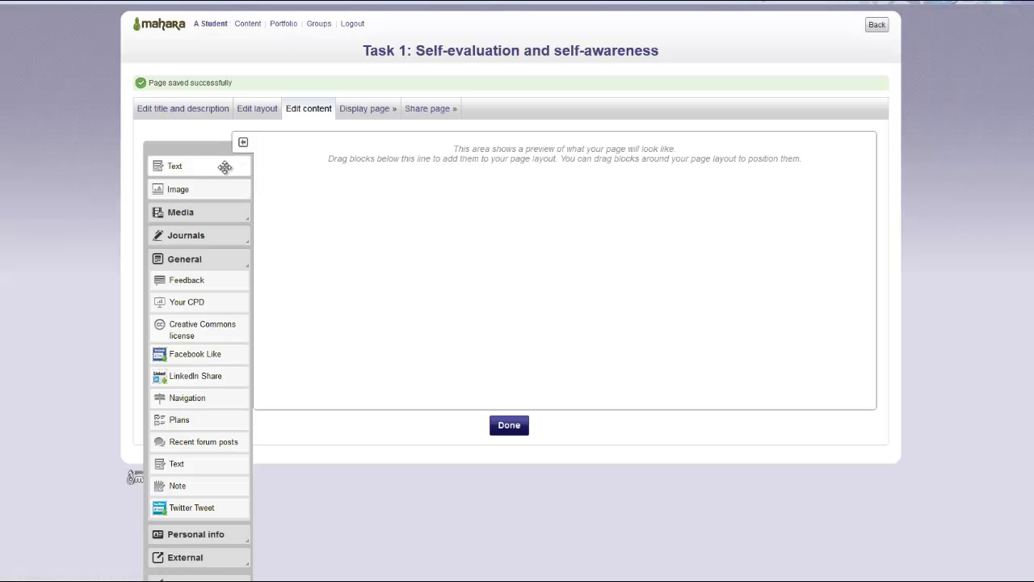
pyautogui.moveTo(224, 165); pyautogui.dragTo(381, 184)
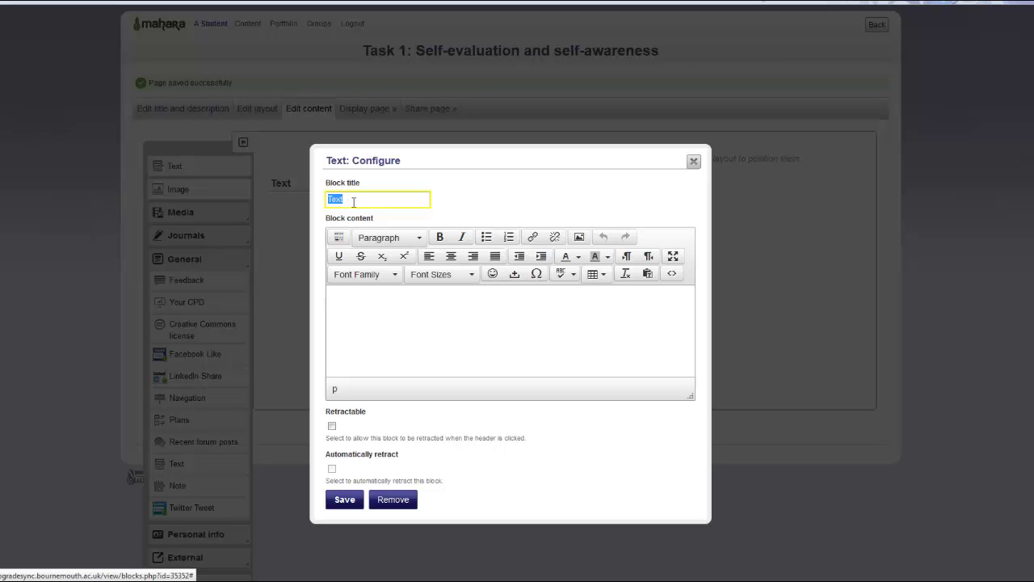
pyautogui.write('r')
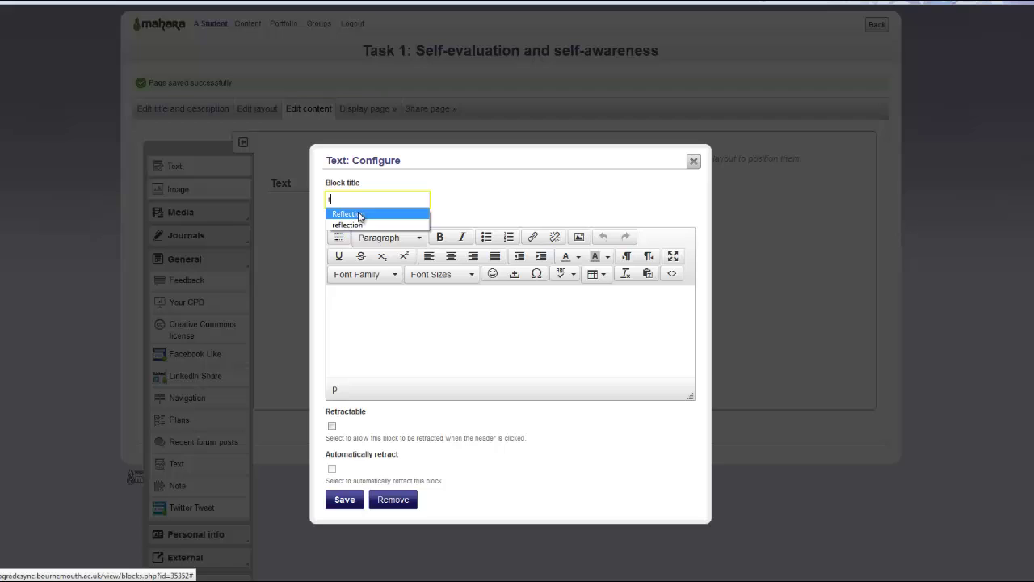
pyautogui.click(360, 216)
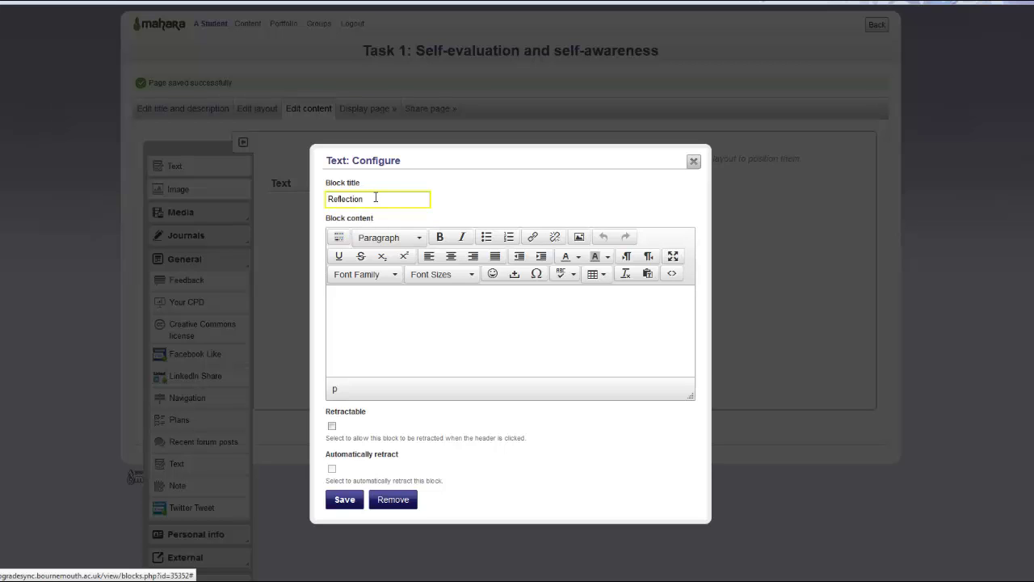
# - Enter "Reflection" as the opening line of the block content and make it bold
pyautogui.click(386, 300)
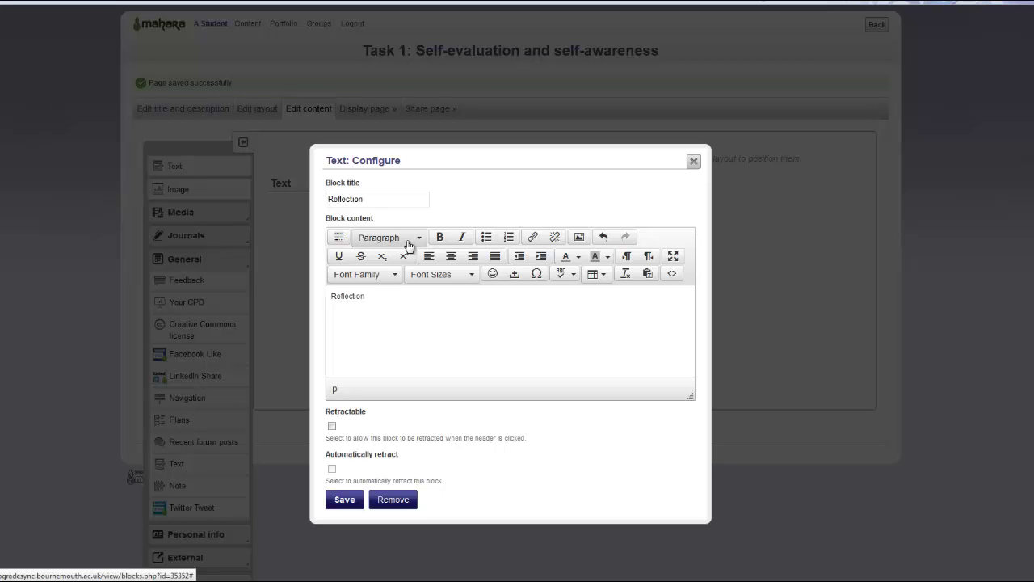
pyautogui.doubleClick(353, 299)
pyautogui.click(440, 238)
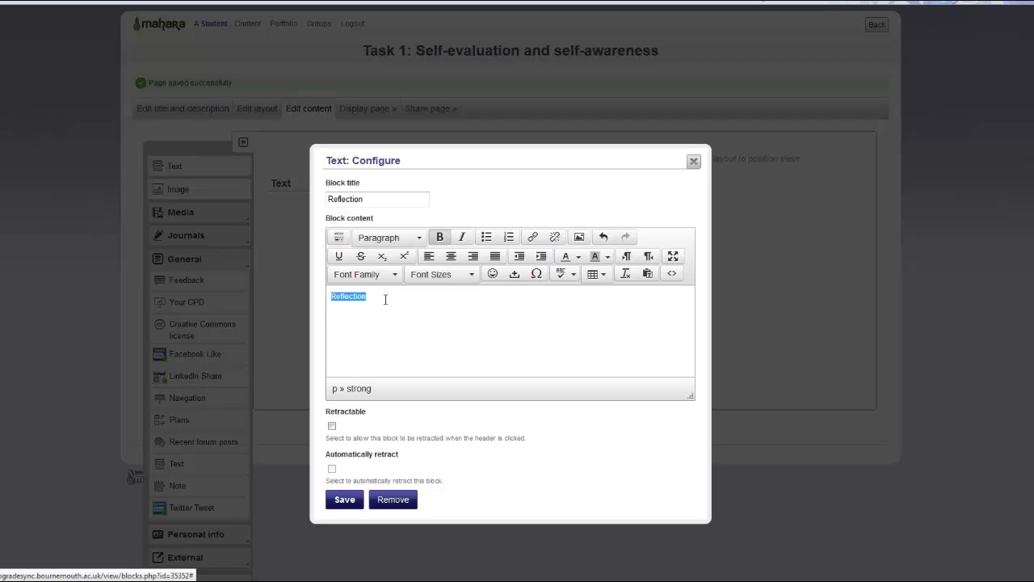
# - Switch to Word and copy the bulleted list under "Add page content:" in 1. New Mahara - Build.doc
pyautogui.click(386, 365)
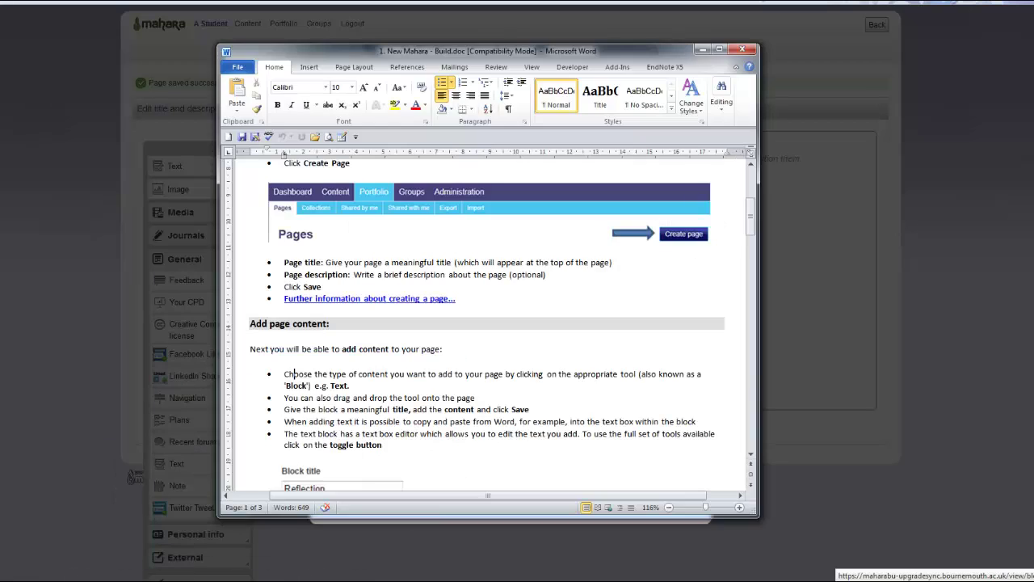
pyautogui.click(224, 431)
pyautogui.moveTo(283, 373); pyautogui.dragTo(388, 478)
pyautogui.rightClick(362, 418)
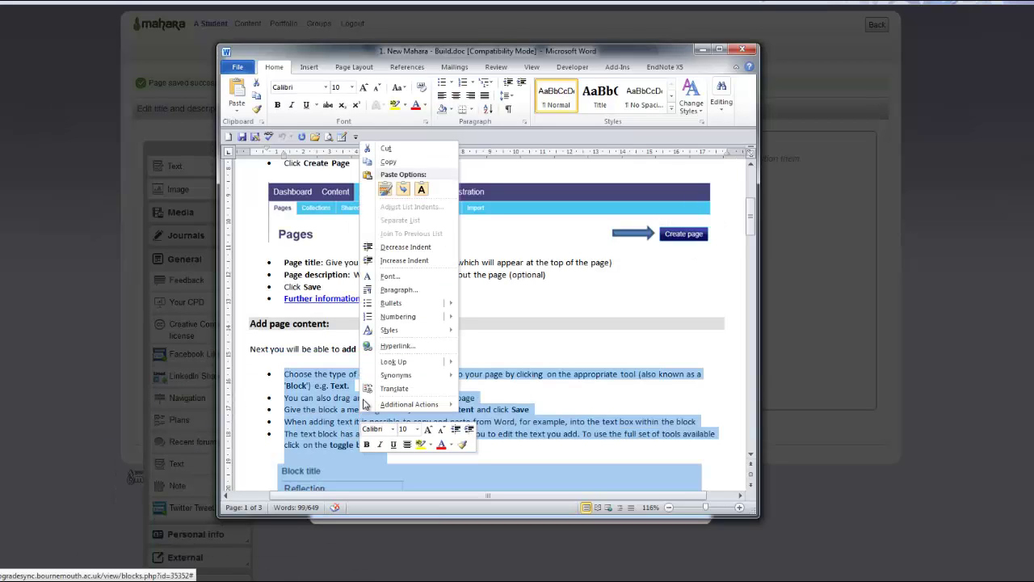
pyautogui.click(391, 162)
pyautogui.click(702, 49)
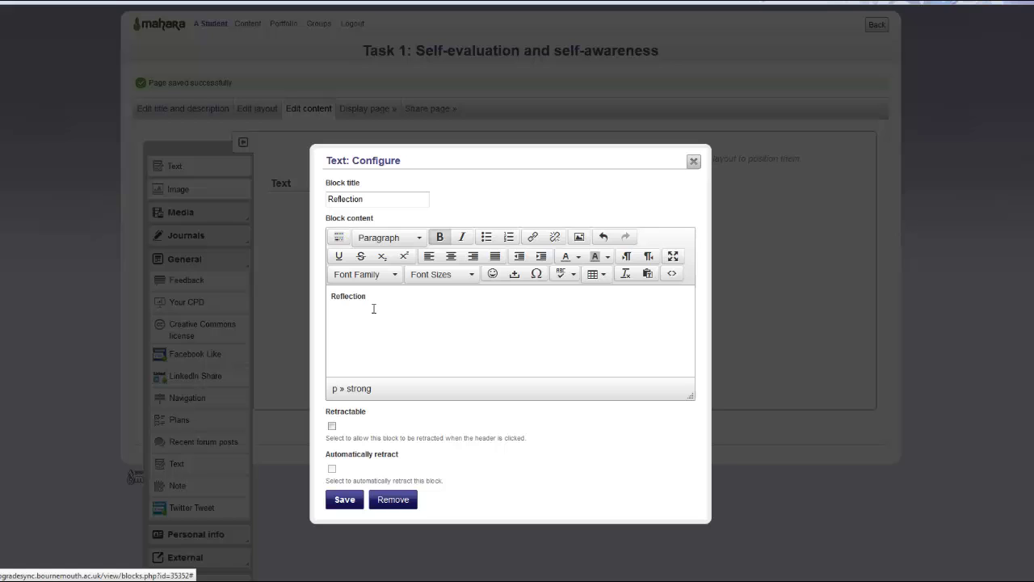
# - Paste the copied bullet points beneath the bold heading in the block content and save the Reflection block
pyautogui.hotkey('ctrl', 'v')
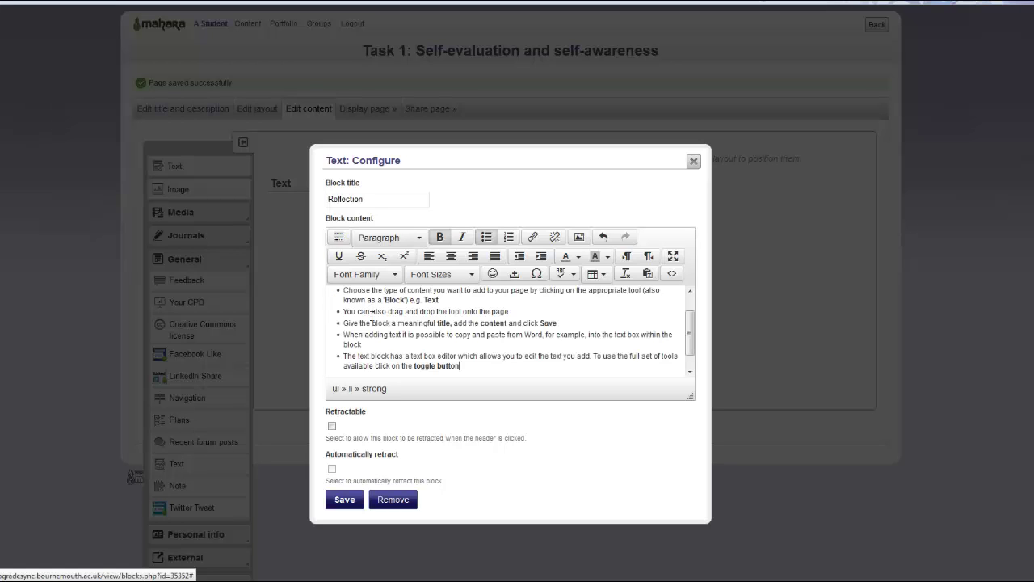
pyautogui.scroll(2, 396, 334)
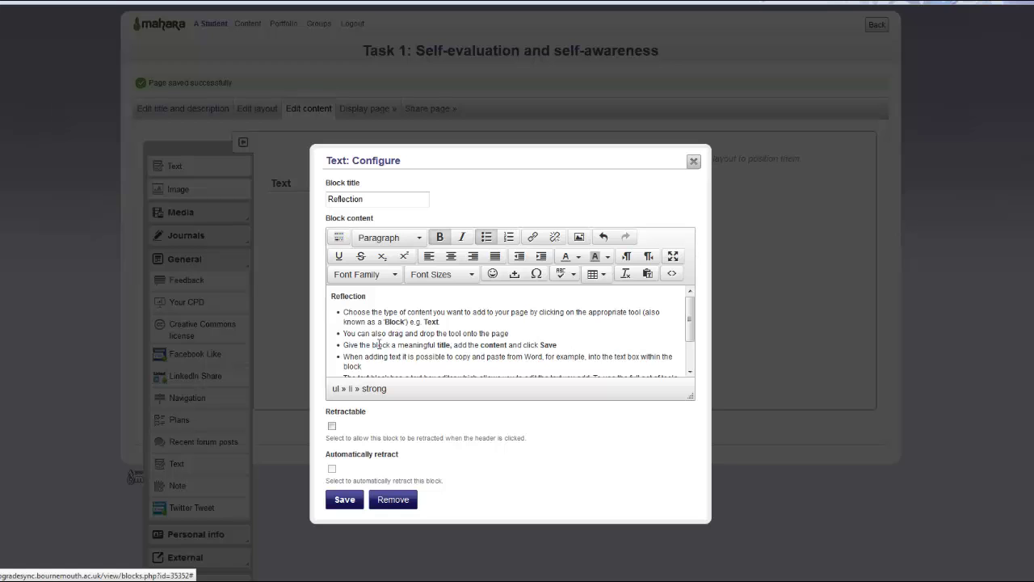
pyautogui.click(345, 500)
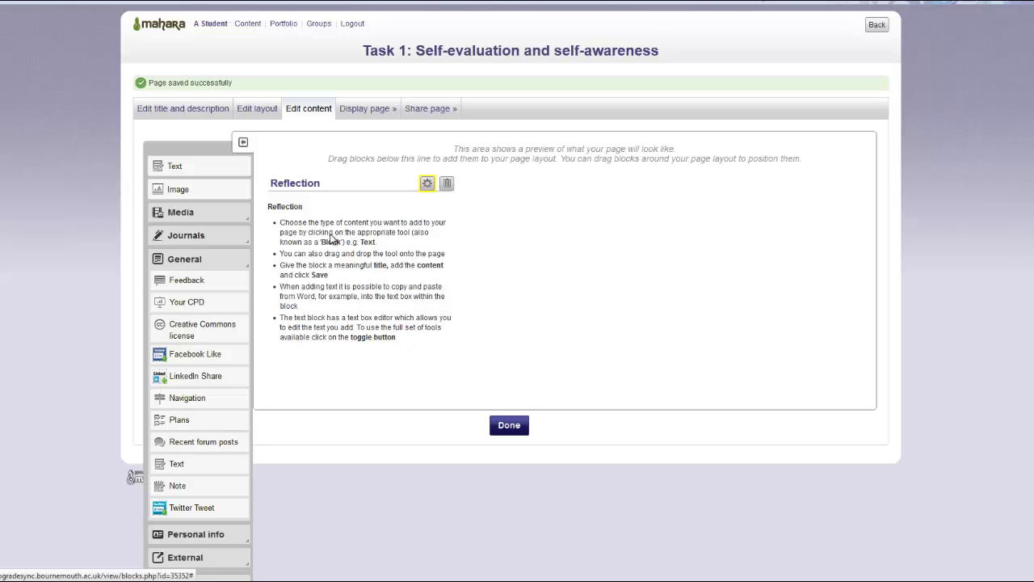
# - Change the page layout to the advanced one-row option with a wide first column and a narrow second column, and save it
pyautogui.moveTo(305, 183); pyautogui.dragTo(335, 186)
pyautogui.click(260, 110)
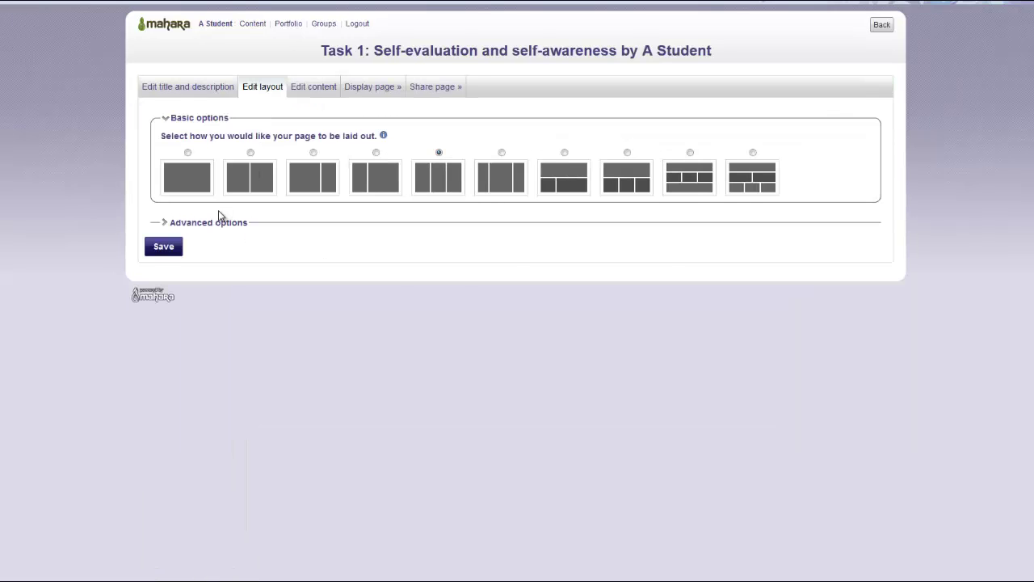
pyautogui.click(207, 223)
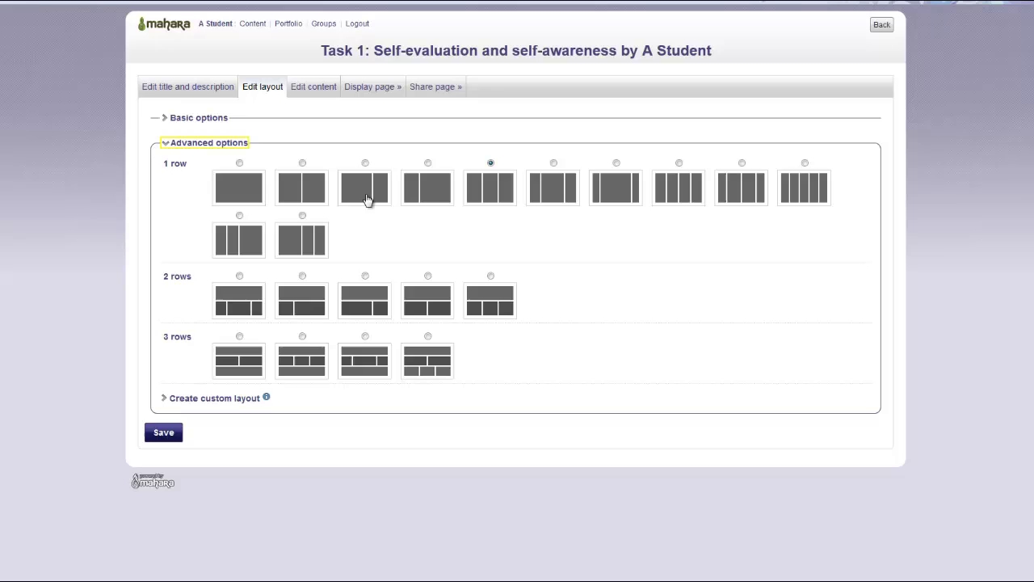
pyautogui.click(365, 162)
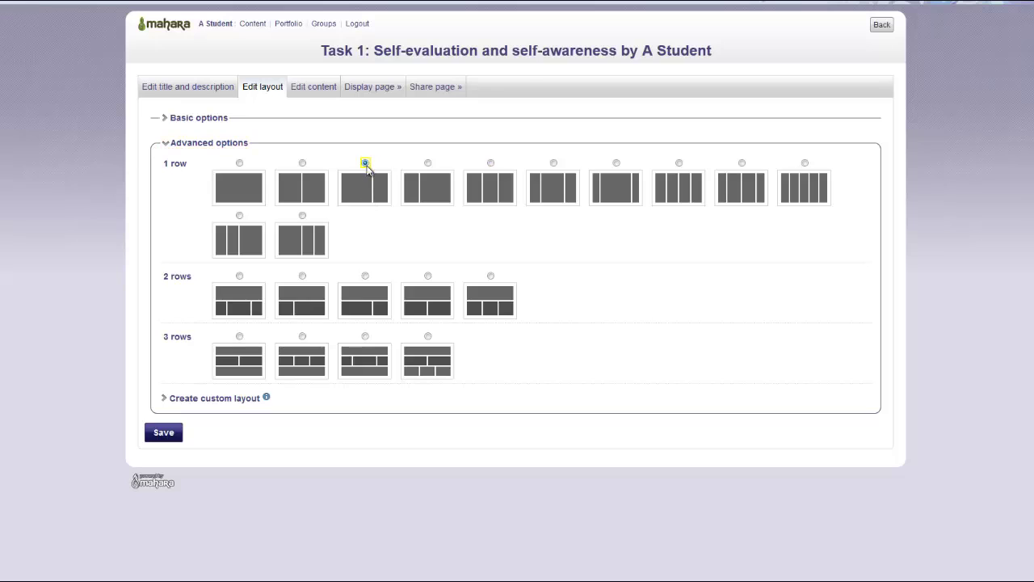
pyautogui.click(162, 434)
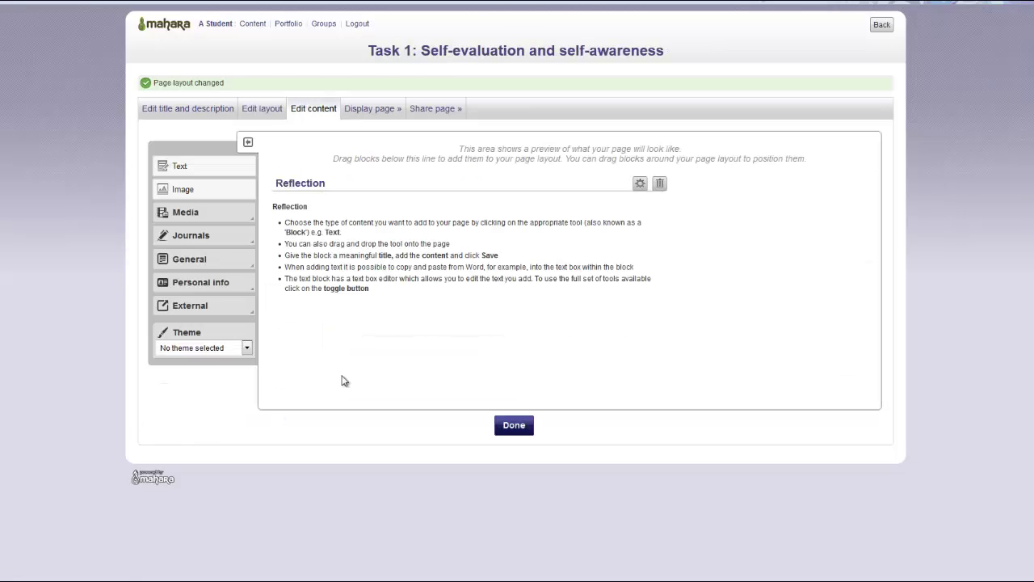
# - Add an Image block to the narrow column beside the Reflection block and set its block title to "Build"
pyautogui.moveTo(319, 185); pyautogui.dragTo(687, 182)
pyautogui.moveTo(547, 199); pyautogui.dragTo(423, 198)
pyautogui.moveTo(192, 193); pyautogui.dragTo(749, 192)
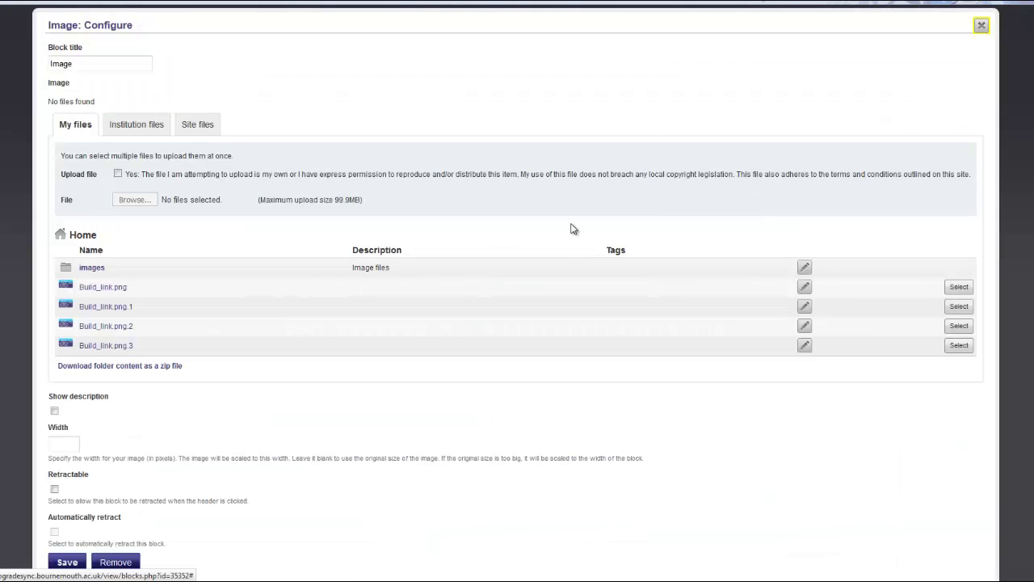
pyautogui.moveTo(87, 62); pyautogui.dragTo(30, 61)
pyautogui.write('Build')
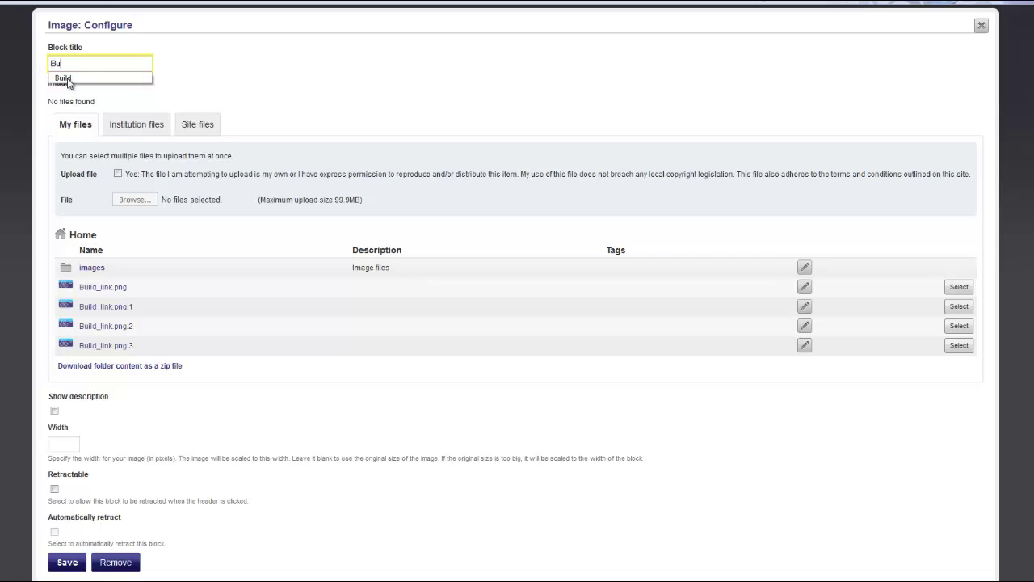
# - Accept the upload declaration, upload Build_link.png as the block's image, and save the block
pyautogui.click(118, 175)
pyautogui.click(134, 199)
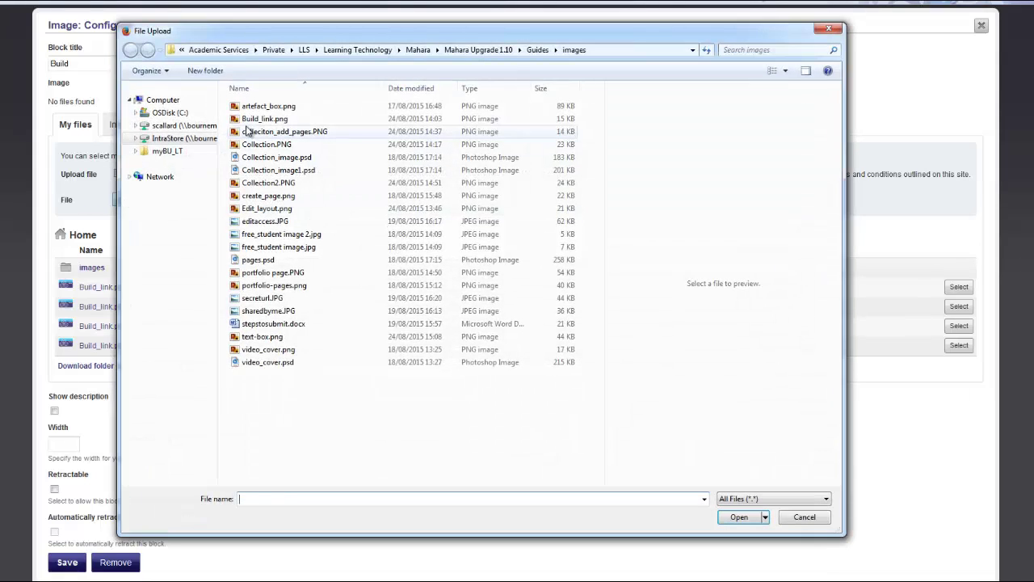
pyautogui.click(252, 119)
pyautogui.click(737, 517)
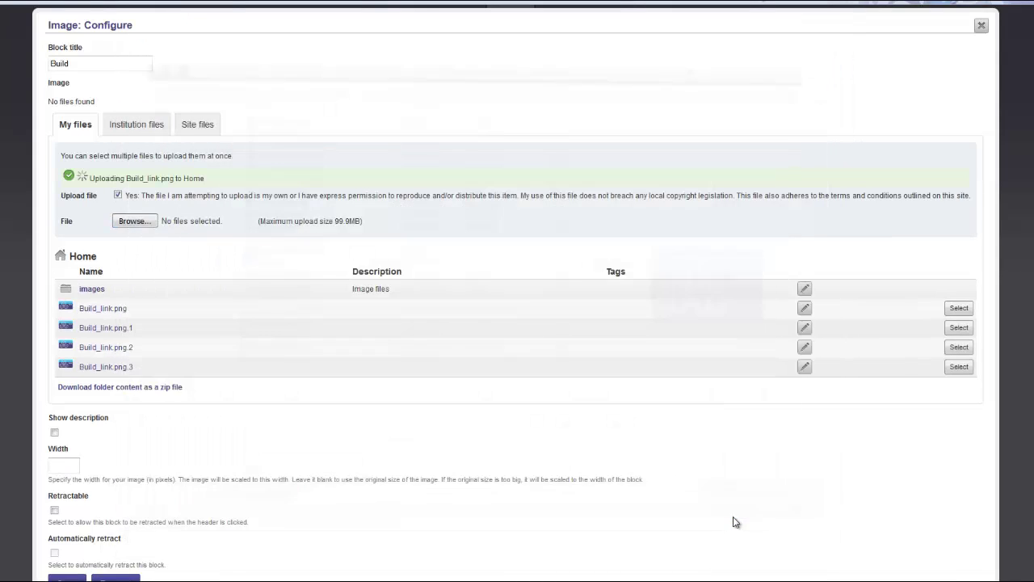
pyautogui.scroll(-2, 376, 496)
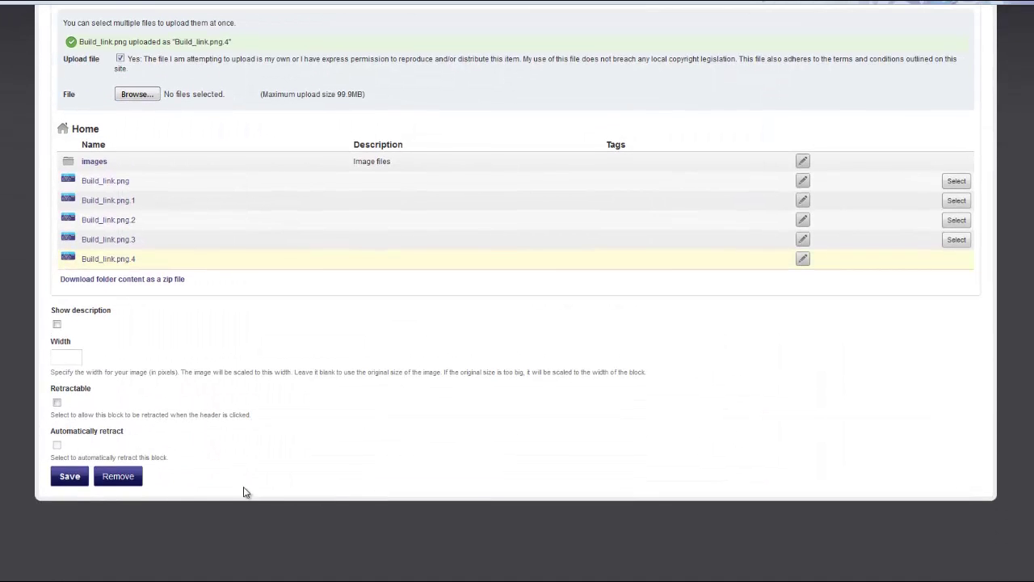
pyautogui.click(70, 477)
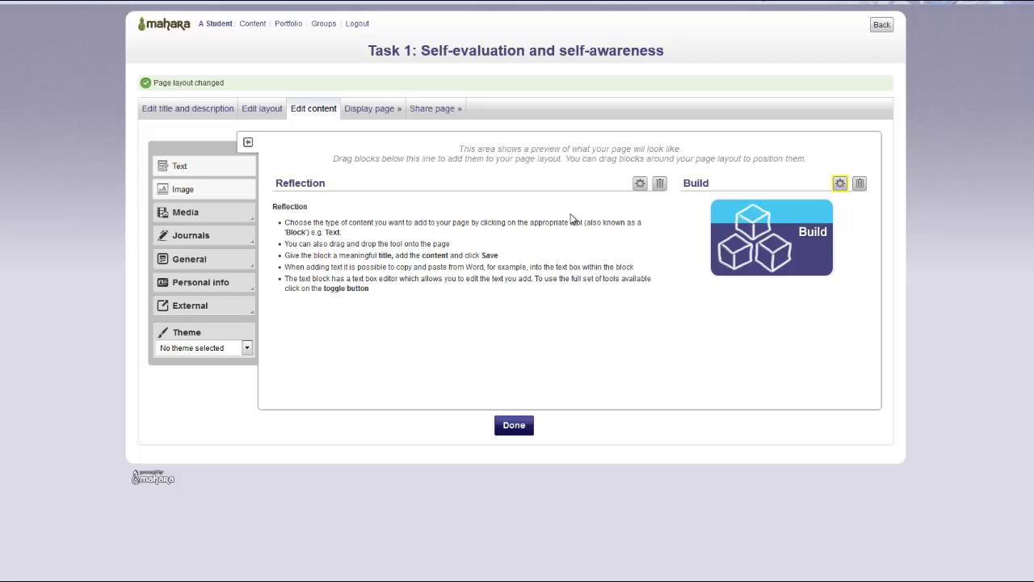
# - Add a final bullet reading "the text" to the Reflection block's content and save the block
pyautogui.click(640, 185)
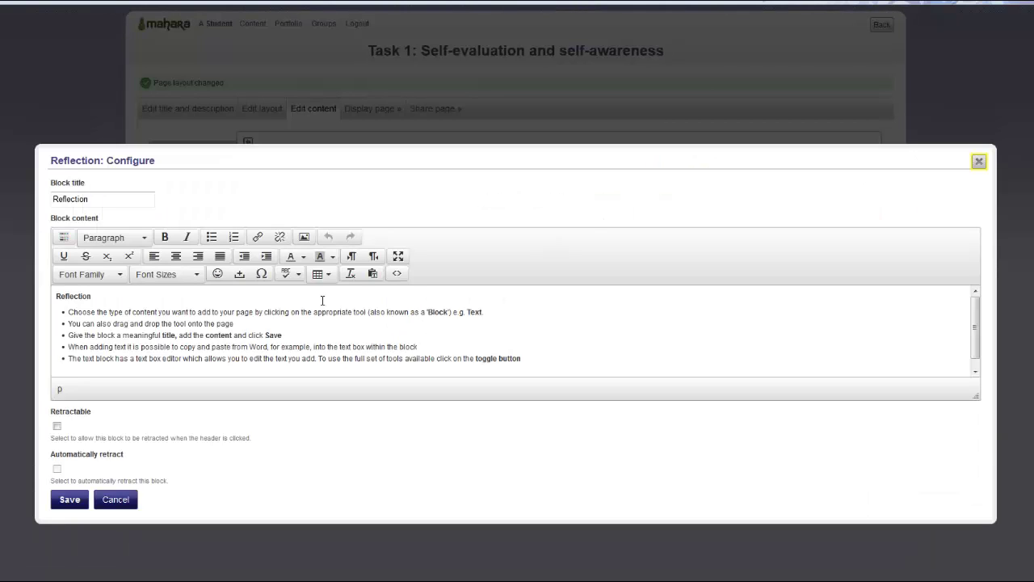
pyautogui.click(541, 358)
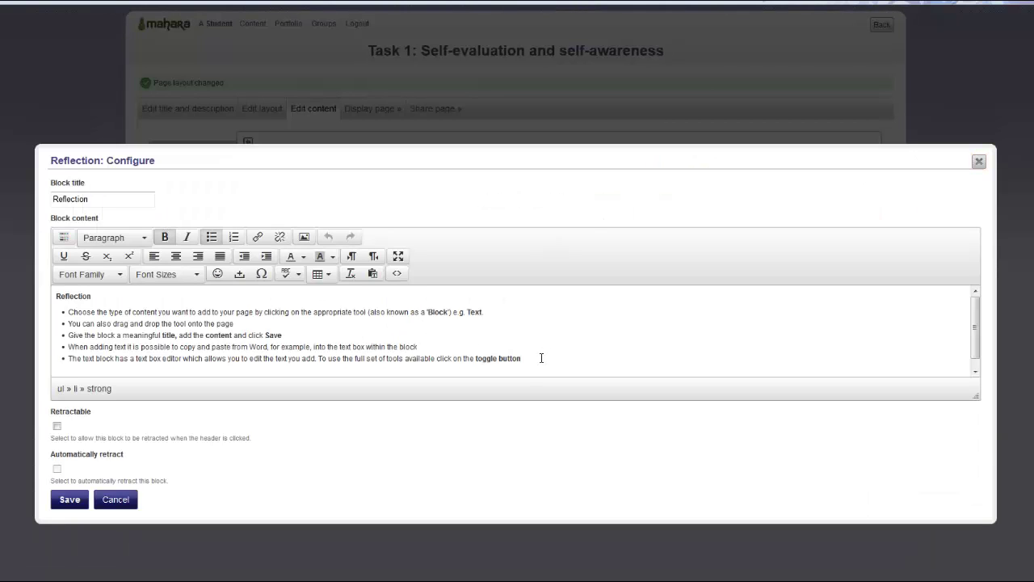
pyautogui.press('Return')
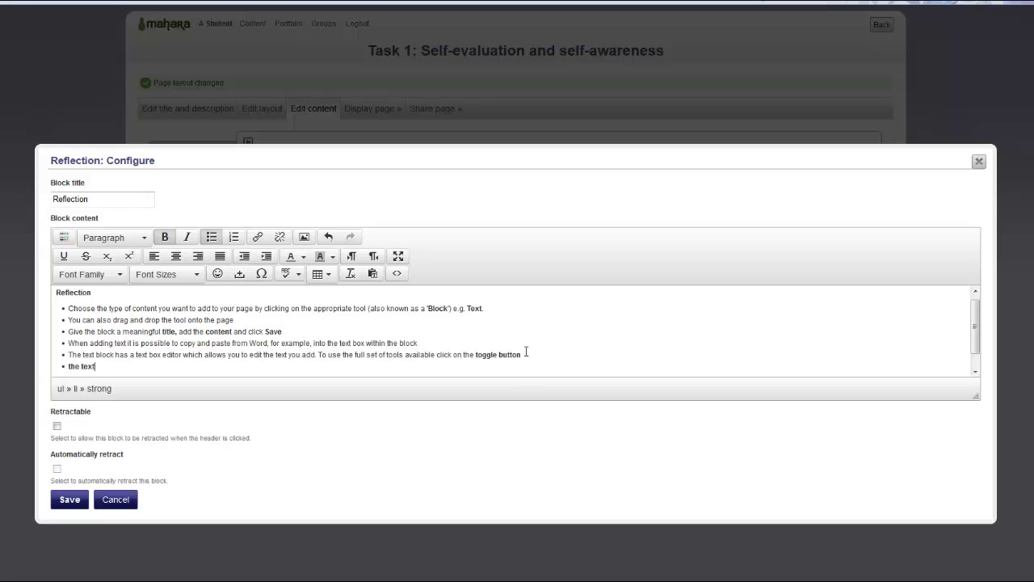
pyautogui.click(56, 500)
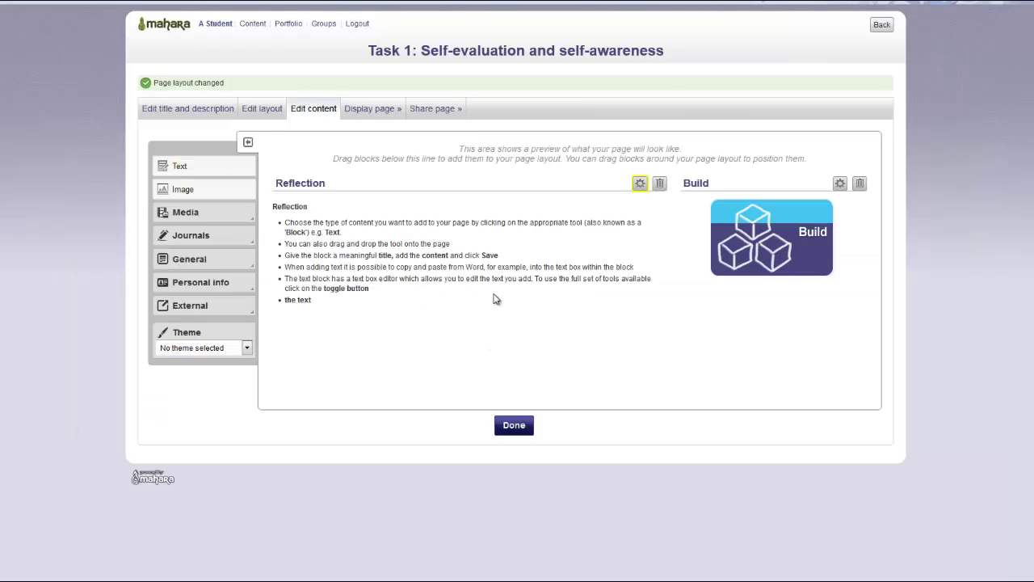
# - Delete the Build image block from the page
pyautogui.click(860, 185)
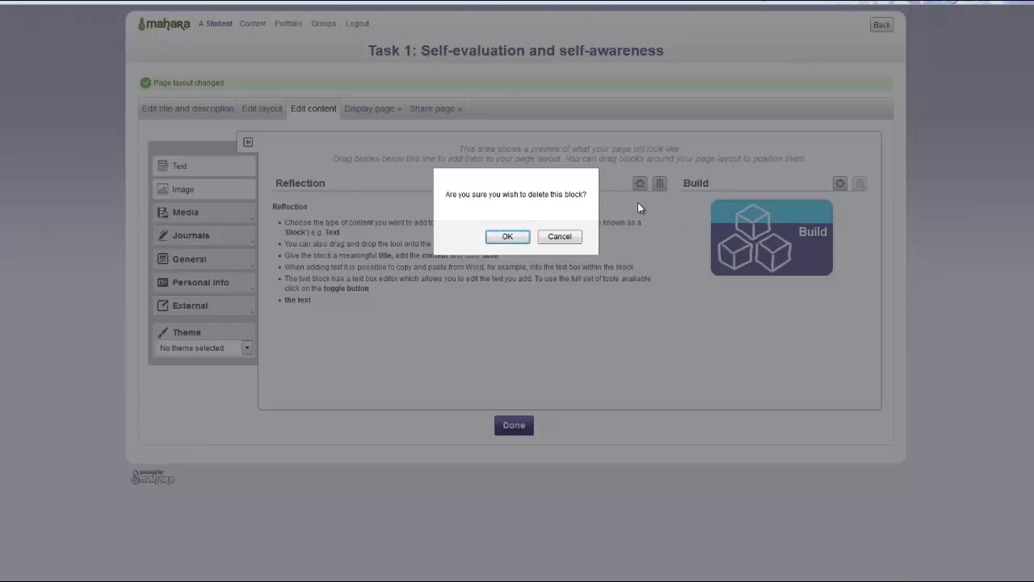
pyautogui.click(510, 236)
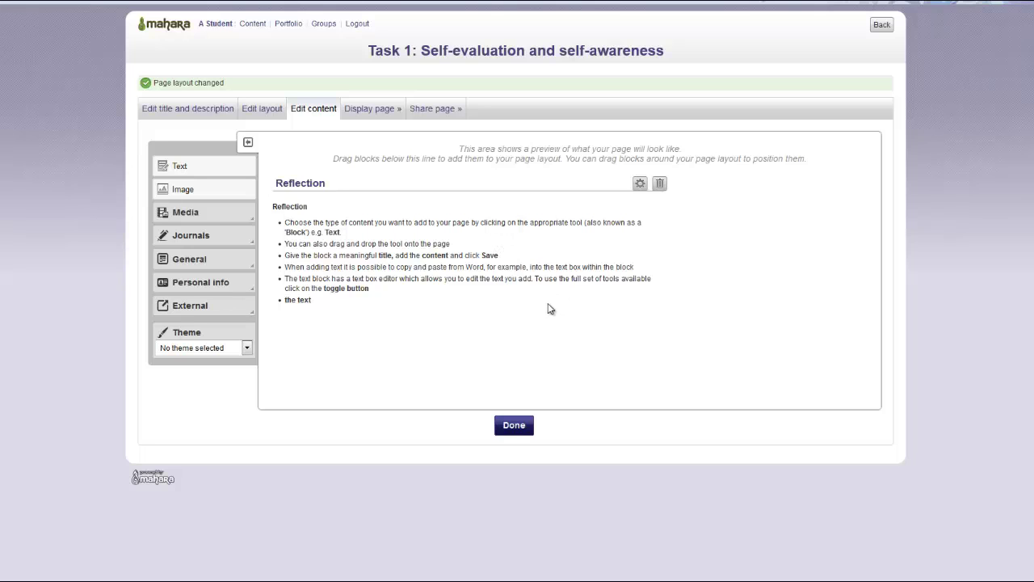
# - Finish editing the page, reopen "Task 1: Self-evaluation and self-awareness" for editing from the Pages list, and finish again
pyautogui.click(507, 427)
pyautogui.click(592, 238)
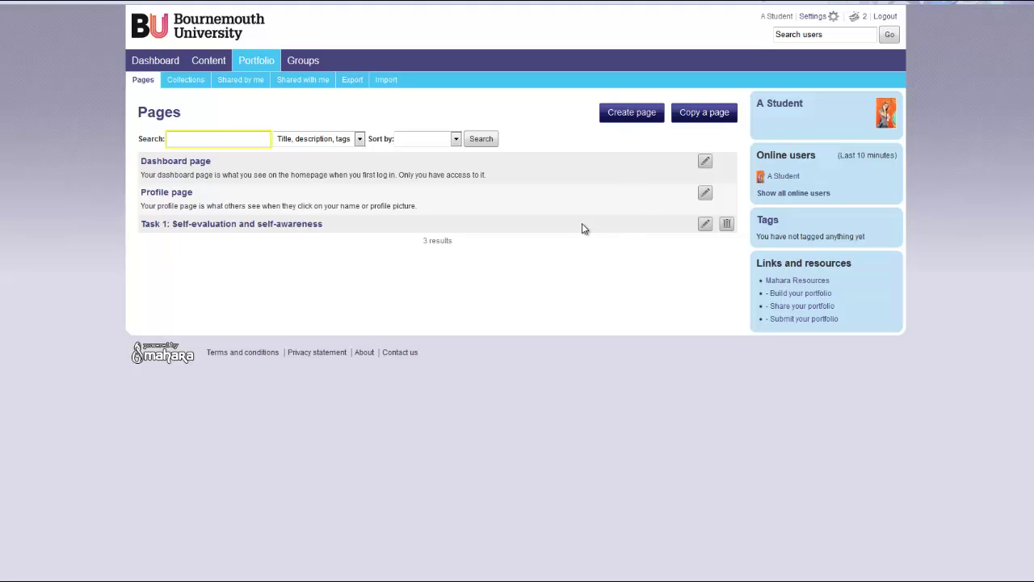
pyautogui.click(706, 227)
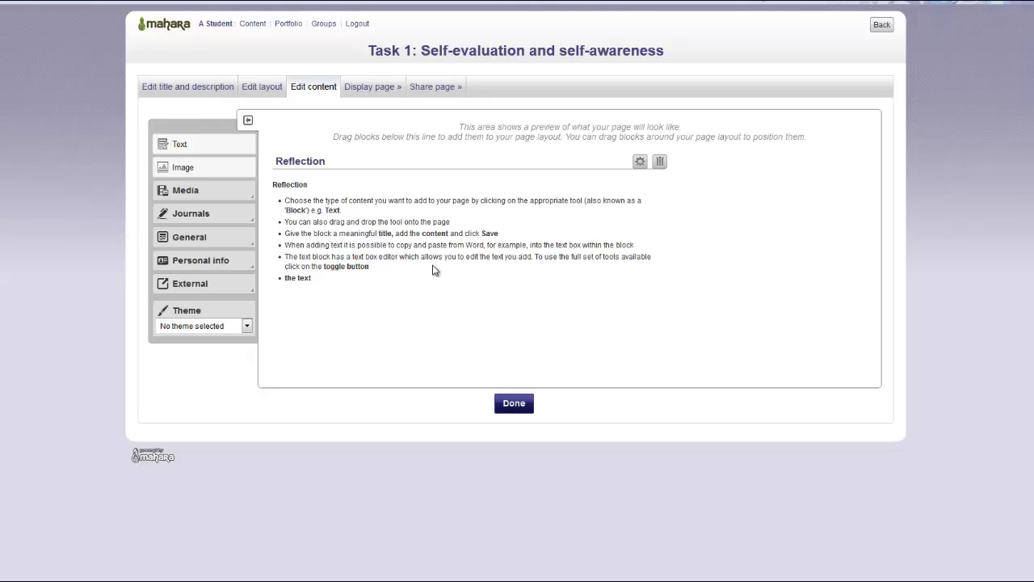
pyautogui.click(514, 402)
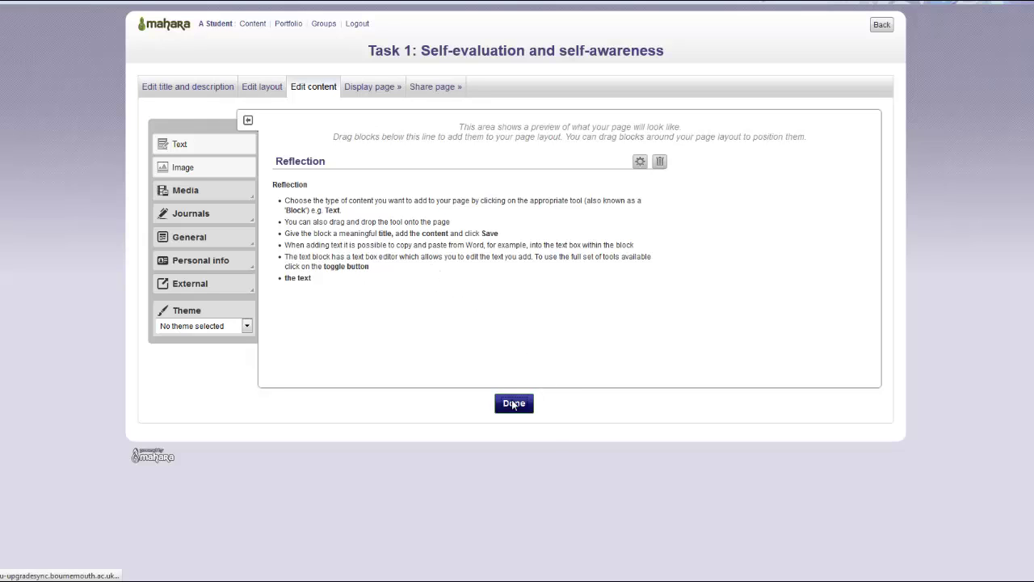